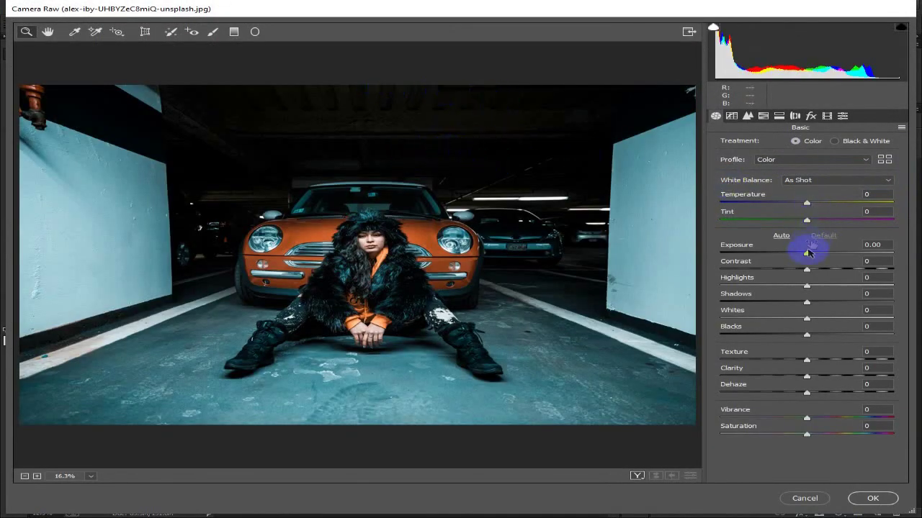
# Step: Set the basic tones to Exposure -0.30, Contrast +70, Highlights -40, Shadows +25, Whites -70 and Blacks +20
pyautogui.moveTo(807, 255); pyautogui.dragTo(803, 257)
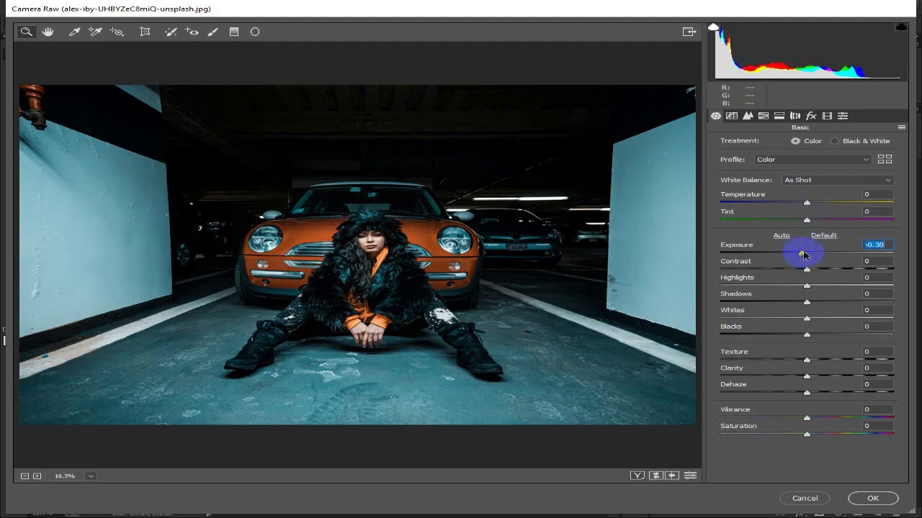
pyautogui.moveTo(808, 271); pyautogui.dragTo(870, 272)
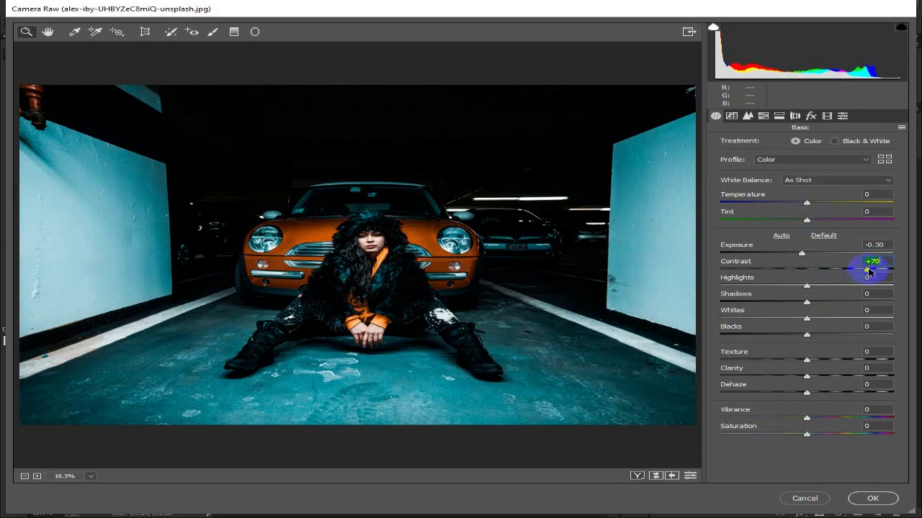
pyautogui.moveTo(806, 285); pyautogui.dragTo(830, 305)
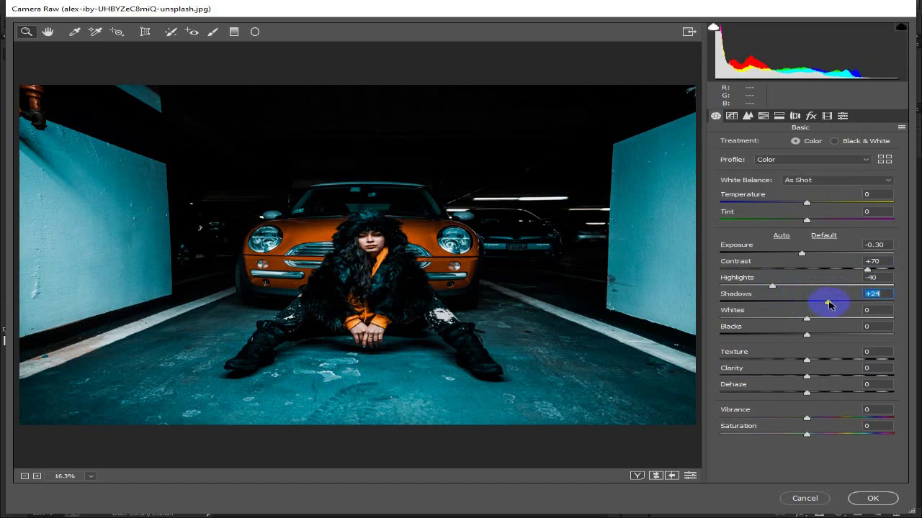
pyautogui.click(806, 319)
pyautogui.moveTo(806, 319); pyautogui.dragTo(745, 319)
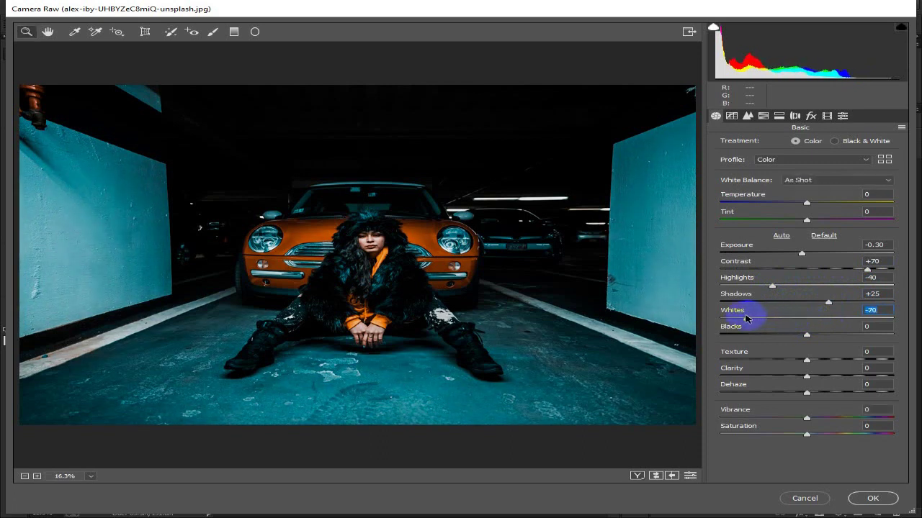
pyautogui.moveTo(807, 335); pyautogui.dragTo(824, 342)
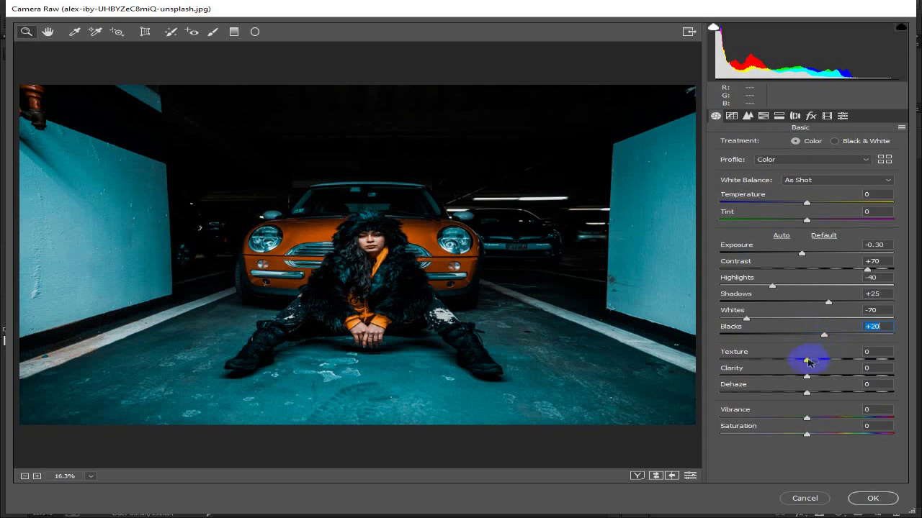
# Step: Set Clarity to +50, Dehaze to +40, Vibrance to +30 and Saturation to +16 in the basic adjustments
pyautogui.moveTo(807, 376); pyautogui.dragTo(850, 379)
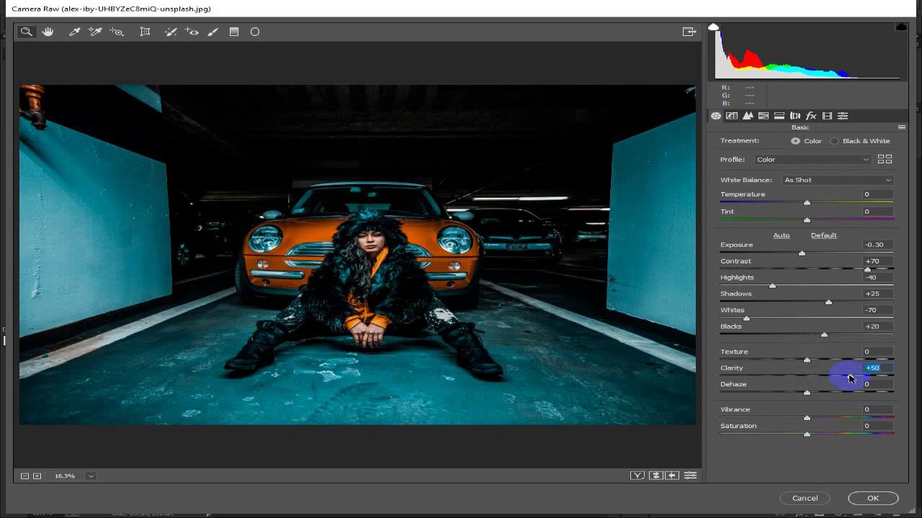
pyautogui.moveTo(807, 392); pyautogui.dragTo(842, 394)
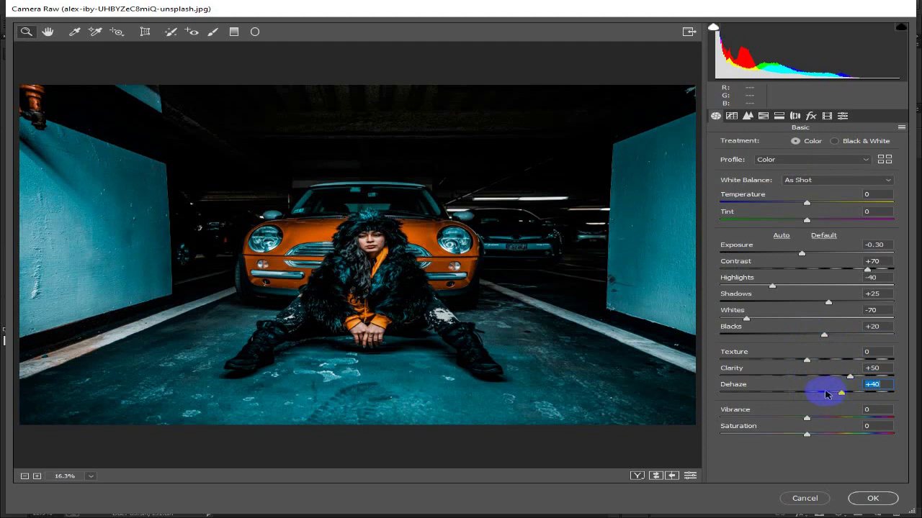
pyautogui.moveTo(807, 420); pyautogui.dragTo(820, 436)
pyautogui.click(807, 435)
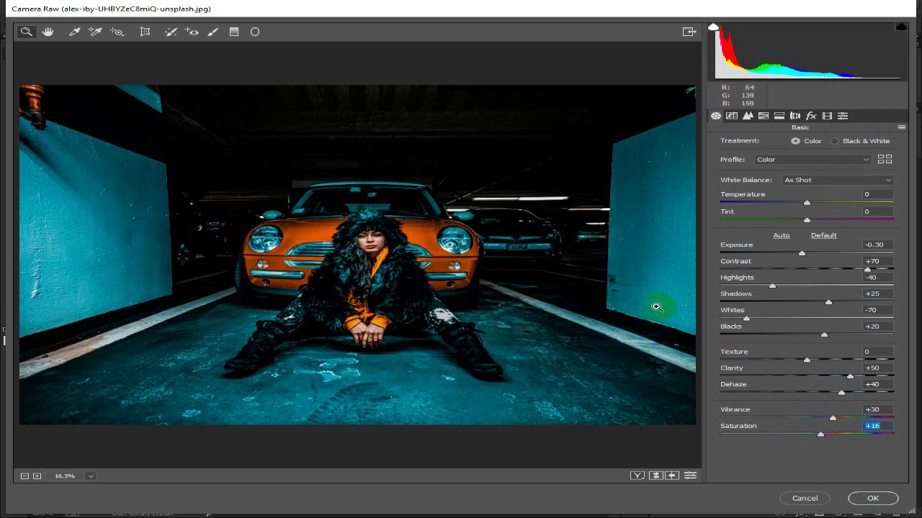
# Step: Anchor the RGB point curve in the highlights and lower midtones, and raise its black point to output 14
pyautogui.click(731, 116)
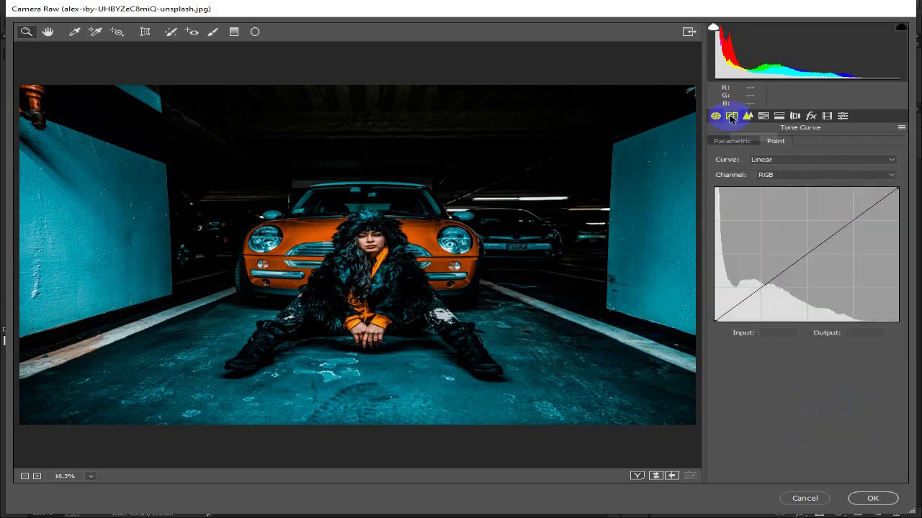
pyautogui.click(775, 141)
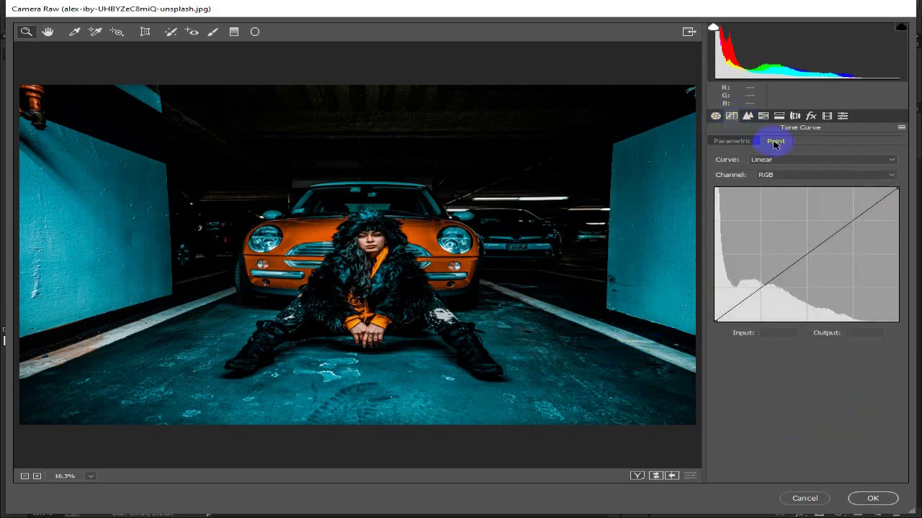
pyautogui.click(852, 221)
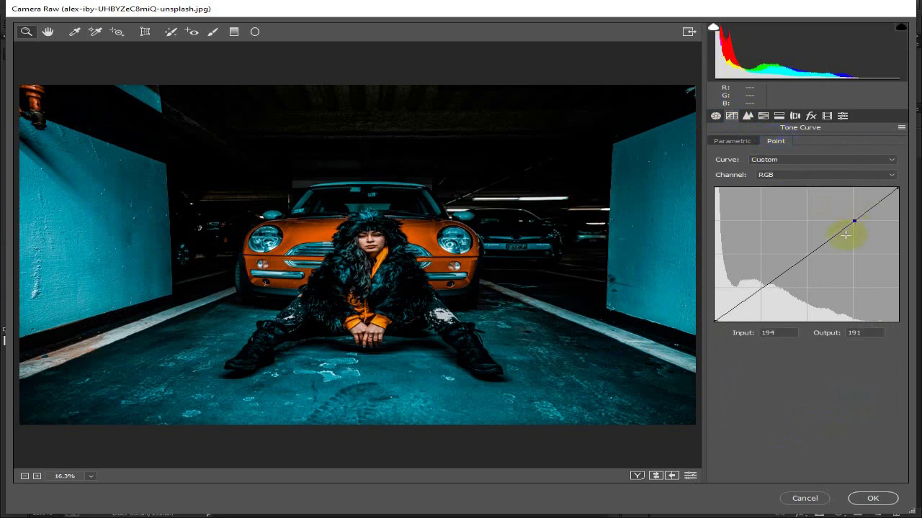
pyautogui.keyDown('ctrl'); pyautogui.click(854, 222); pyautogui.keyUp('ctrl')
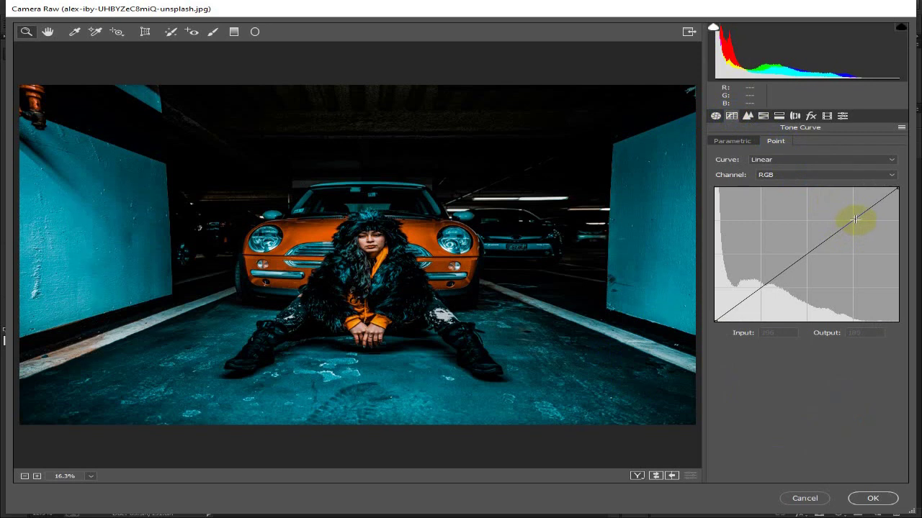
pyautogui.click(853, 220)
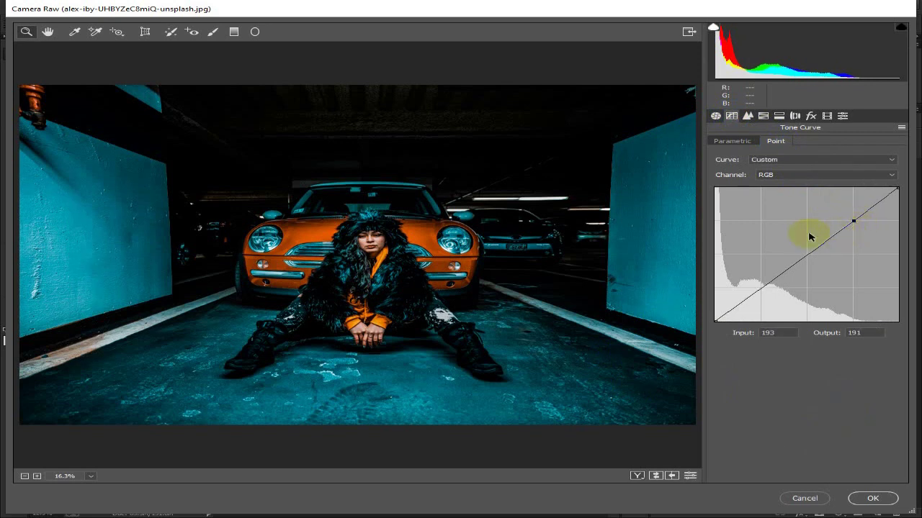
pyautogui.click(781, 273)
pyautogui.moveTo(718, 319)
pyautogui.mouseDown()
pyautogui.moveTo(725, 310)
pyautogui.moveTo(707, 313)
pyautogui.mouseUp()
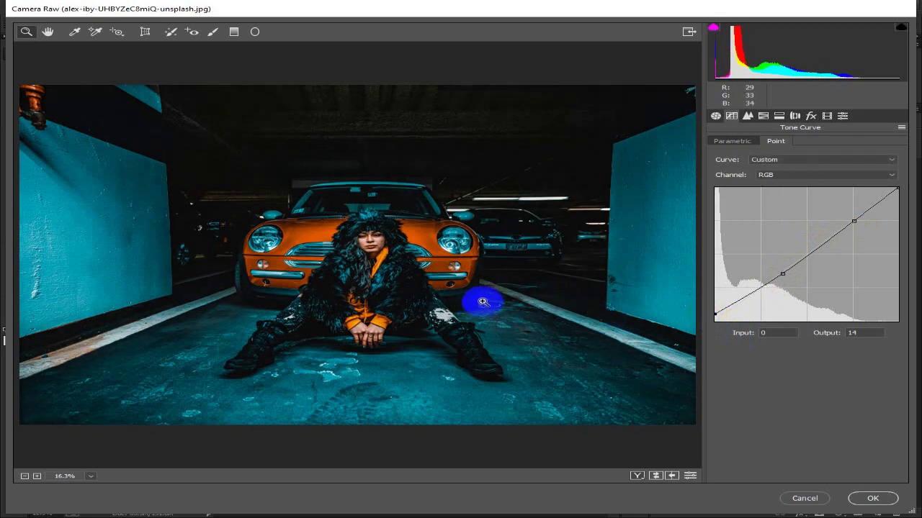
# Step: Set the sharpening Amount to 50, and the noise reduction to Luminance 50, Luminance Contrast 50 and Color 35
pyautogui.click(747, 118)
pyautogui.moveTo(722, 159); pyautogui.dragTo(779, 162)
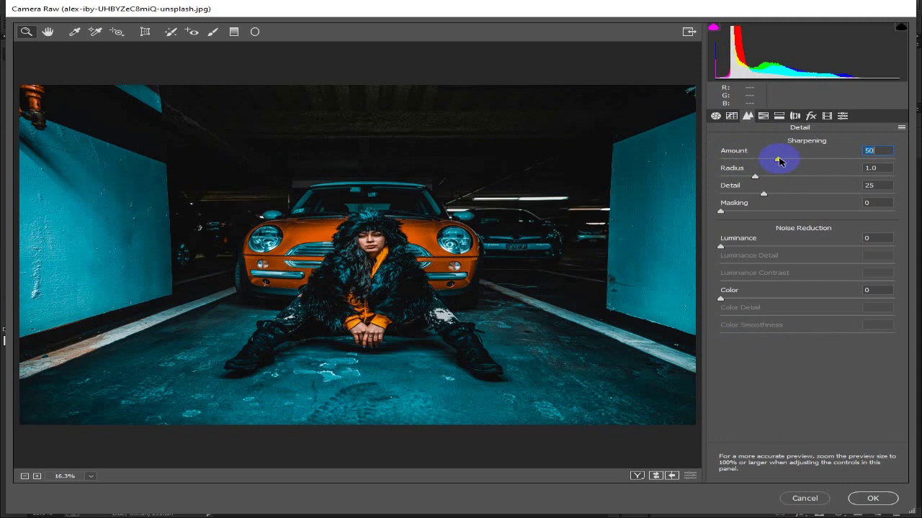
pyautogui.moveTo(721, 247); pyautogui.dragTo(796, 247)
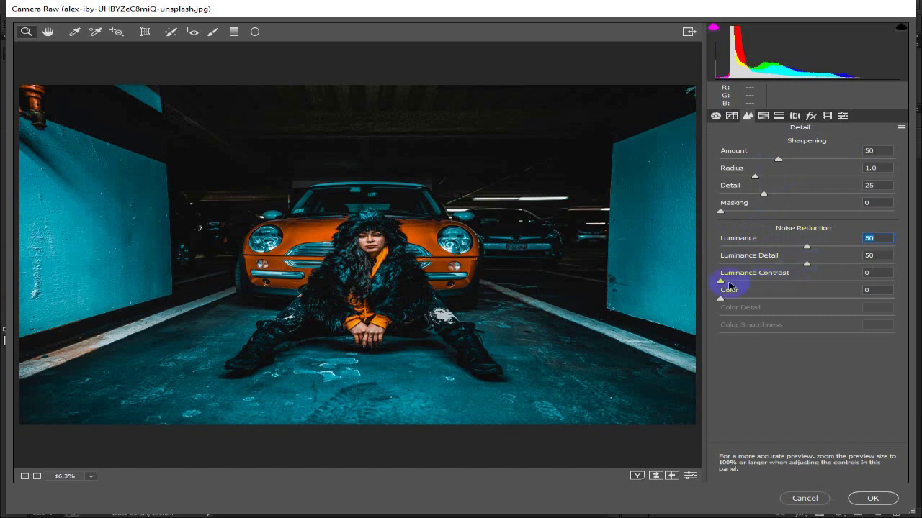
pyautogui.moveTo(722, 284); pyautogui.dragTo(803, 281)
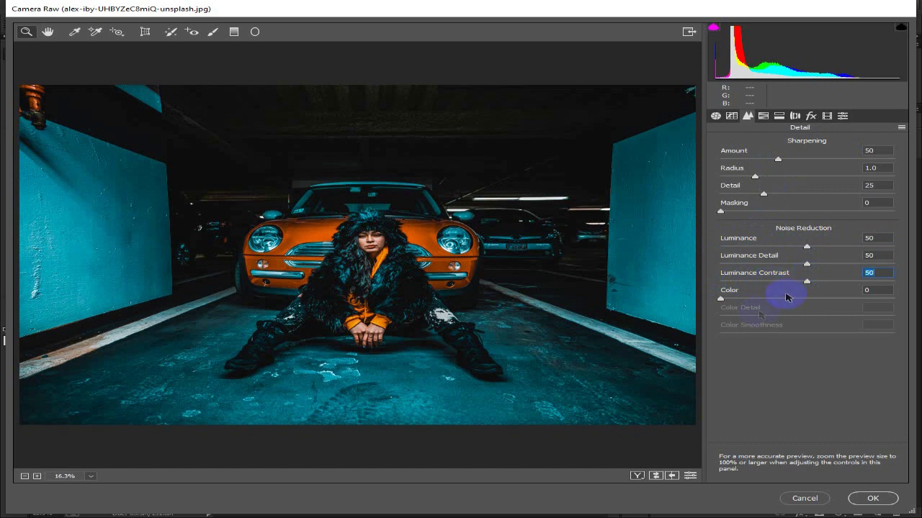
pyautogui.moveTo(721, 299); pyautogui.dragTo(782, 301)
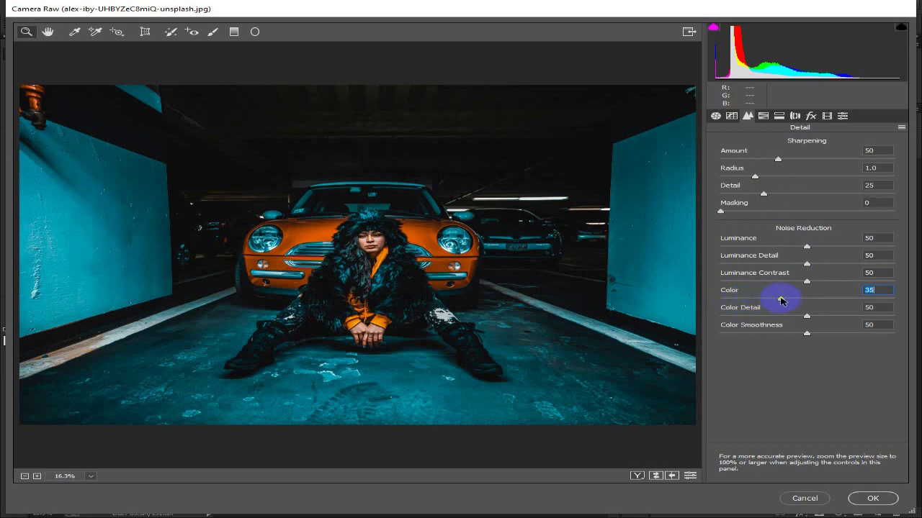
pyautogui.click(868, 308)
pyautogui.click(880, 323)
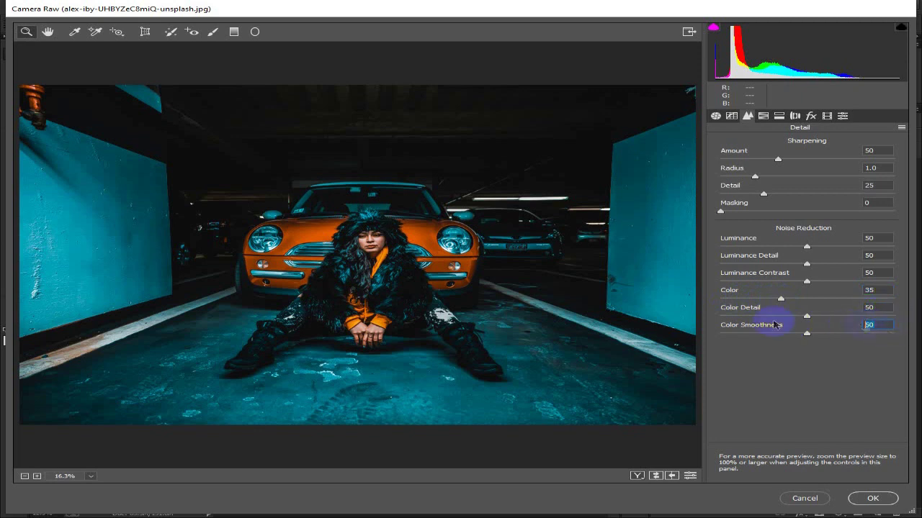
# Step: Shift the HSL hue of Oranges to -10 and of Yellows to -100
pyautogui.click(763, 116)
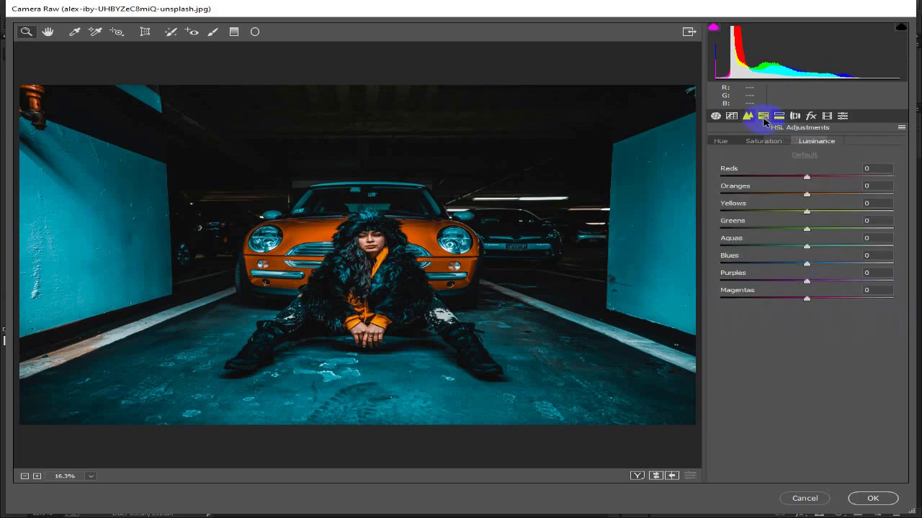
pyautogui.click(720, 142)
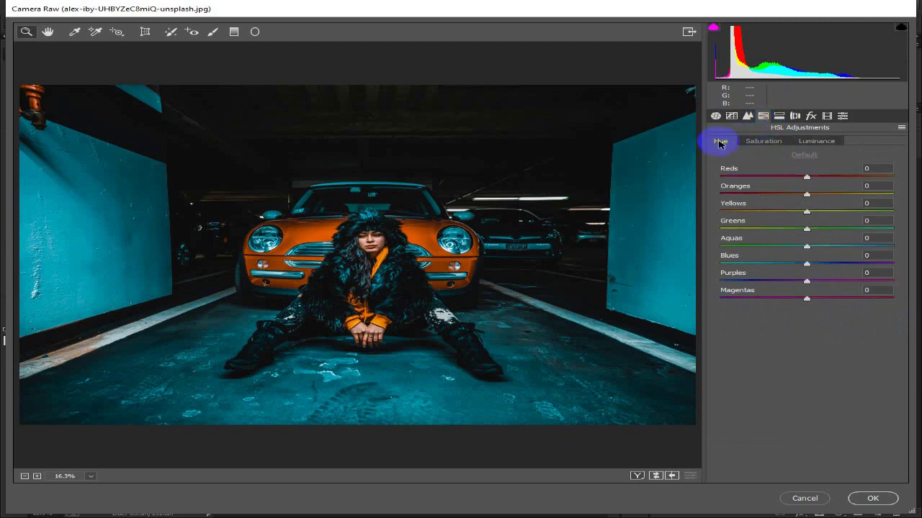
pyautogui.click(802, 194)
pyautogui.moveTo(801, 195); pyautogui.dragTo(697, 213)
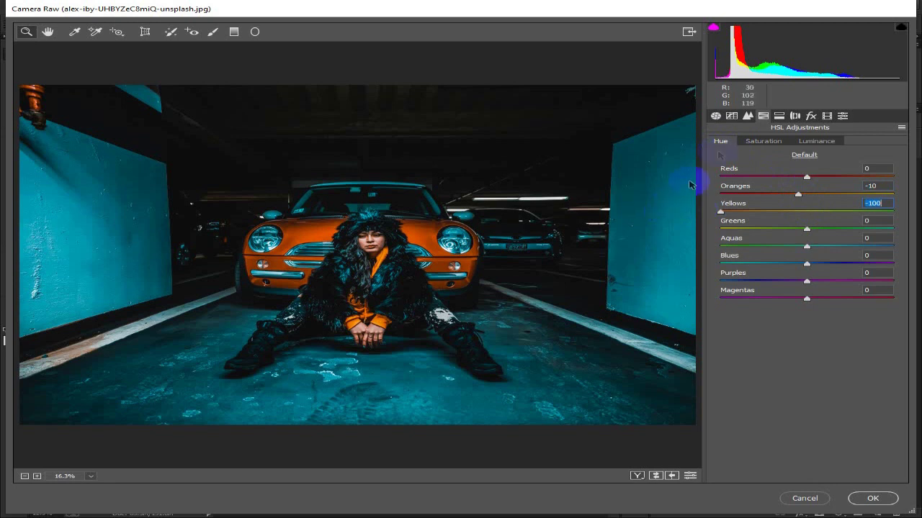
# Step: Set the HSL saturation of Reds to -20, Oranges to -30 and Yellows to +30
pyautogui.click(757, 142)
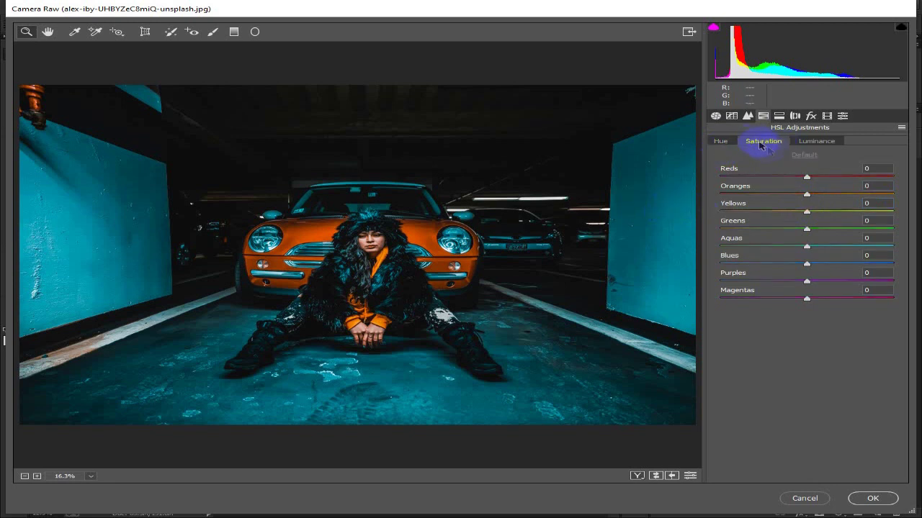
pyautogui.moveTo(806, 177); pyautogui.dragTo(788, 179)
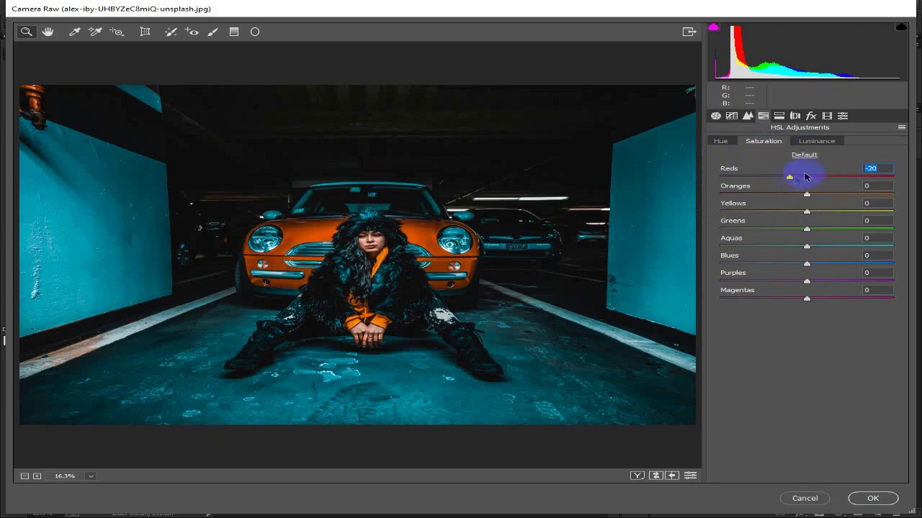
pyautogui.moveTo(807, 193); pyautogui.dragTo(831, 213)
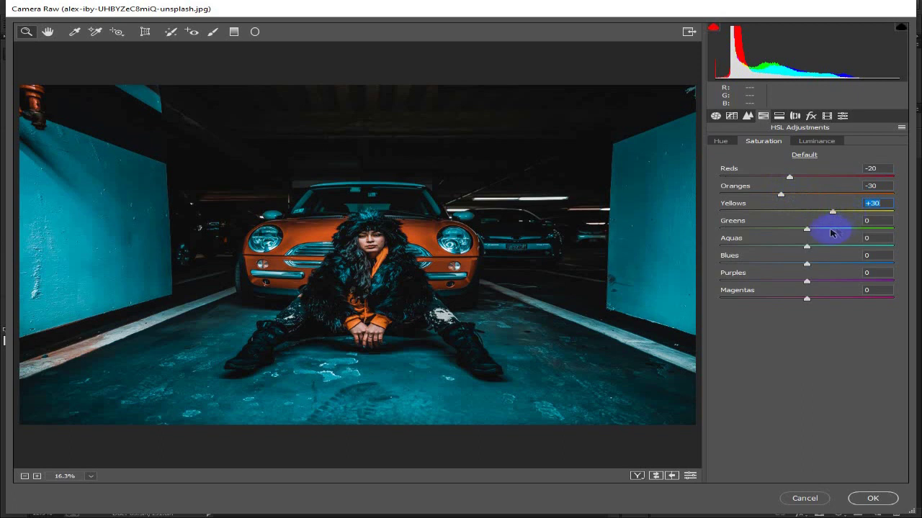
# Step: Desaturate Greens, Aquas, Blues, Purples and Magentas completely to -100
pyautogui.moveTo(806, 229); pyautogui.dragTo(688, 232)
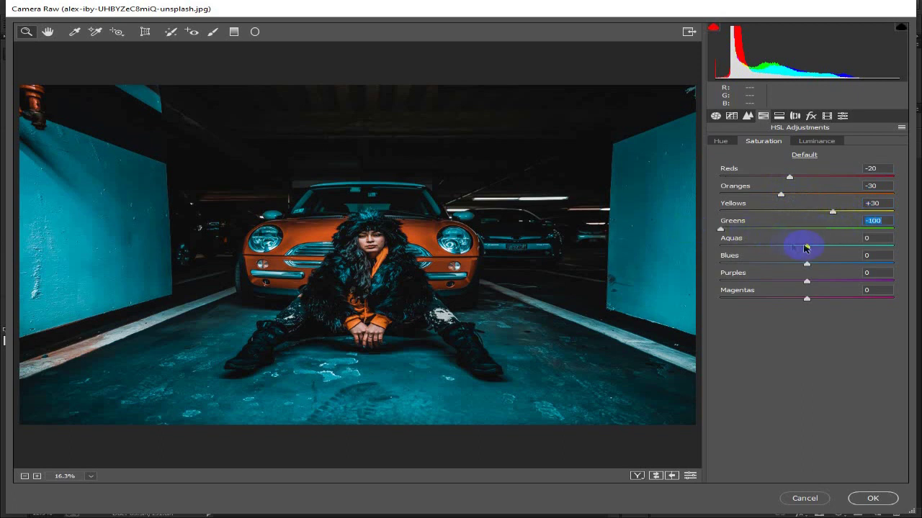
pyautogui.moveTo(807, 247); pyautogui.dragTo(710, 244)
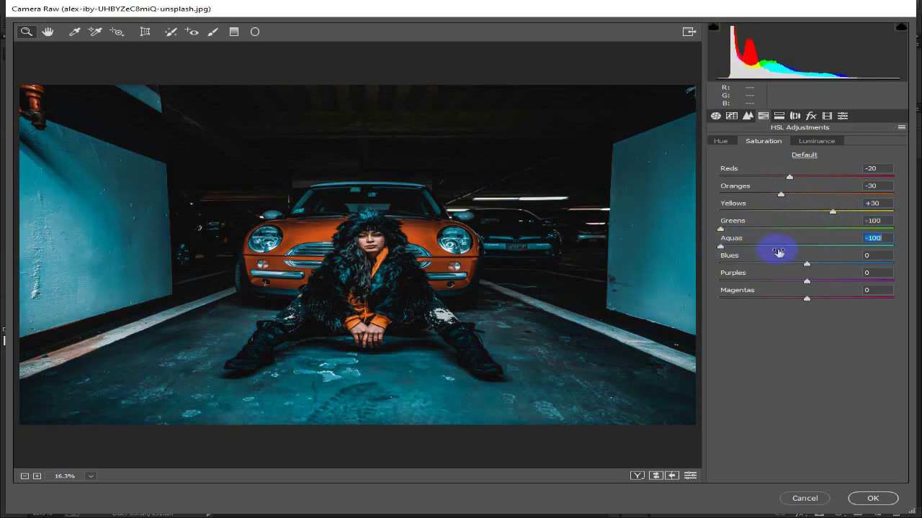
pyautogui.moveTo(803, 263); pyautogui.dragTo(702, 264)
pyautogui.moveTo(806, 281); pyautogui.dragTo(685, 278)
pyautogui.moveTo(807, 298); pyautogui.dragTo(684, 301)
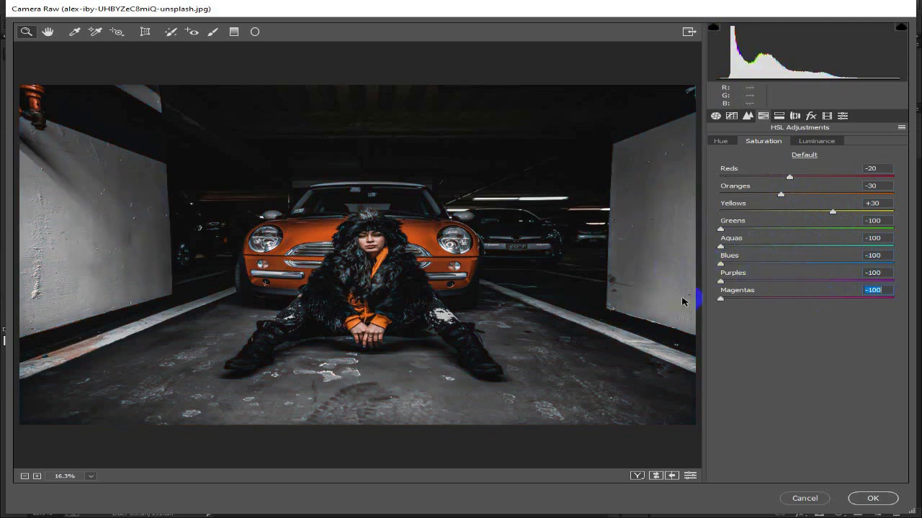
# Step: Set the HSL luminance of Reds to -10, Oranges to +10 and Yellows to +30
pyautogui.click(807, 143)
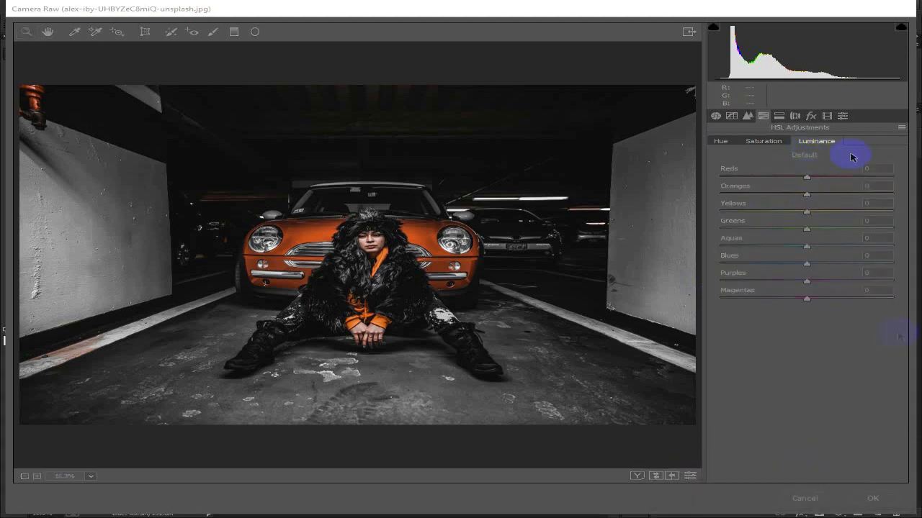
pyautogui.moveTo(806, 177); pyautogui.dragTo(809, 179)
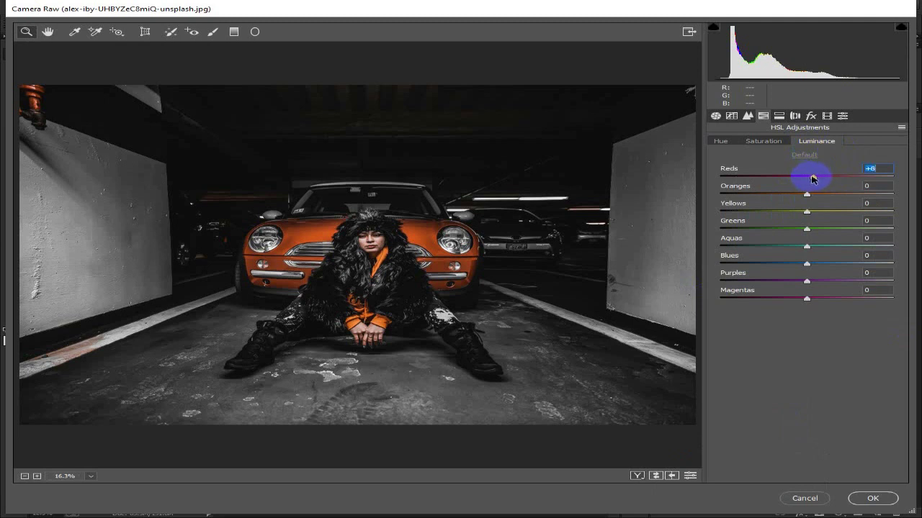
pyautogui.moveTo(820, 180); pyautogui.dragTo(790, 179)
pyautogui.moveTo(805, 196); pyautogui.dragTo(833, 212)
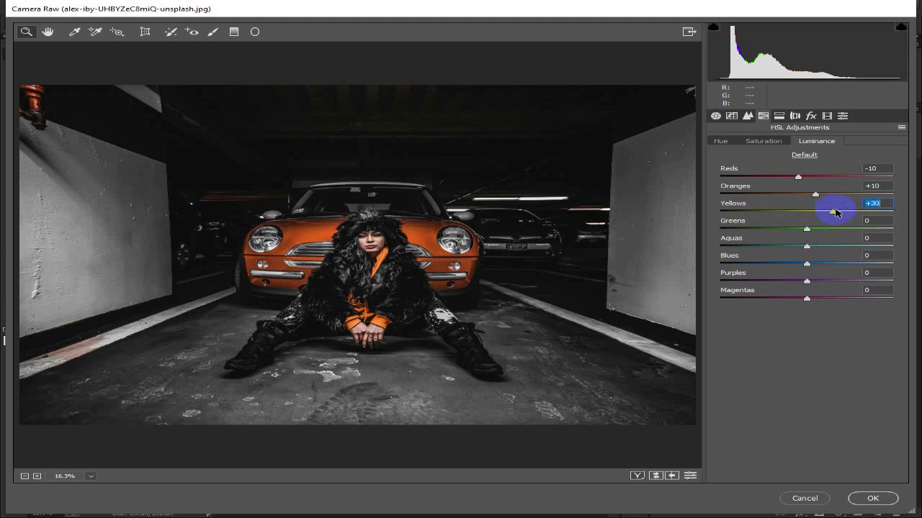
# Step: Split-tone the highlights with hue 220 and saturation 10, and set the post-crop vignetting amount to -25
pyautogui.click(779, 117)
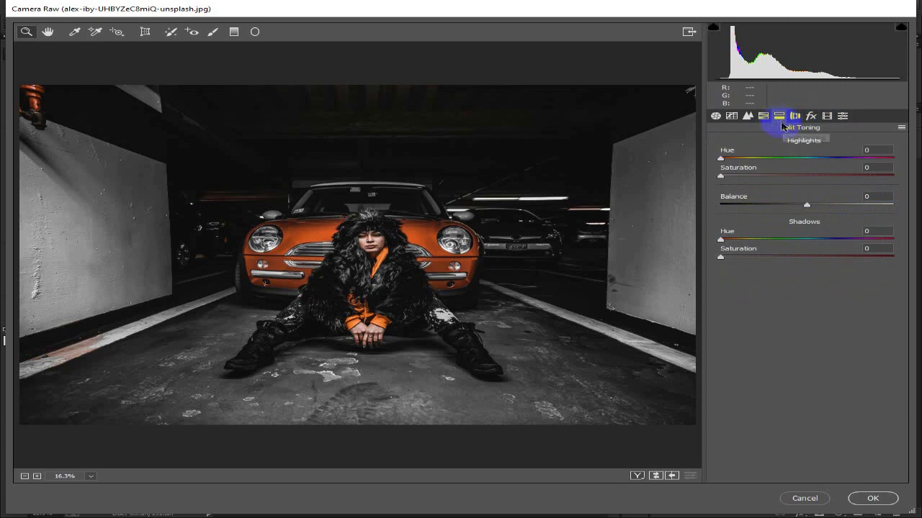
pyautogui.moveTo(719, 159); pyautogui.dragTo(785, 159)
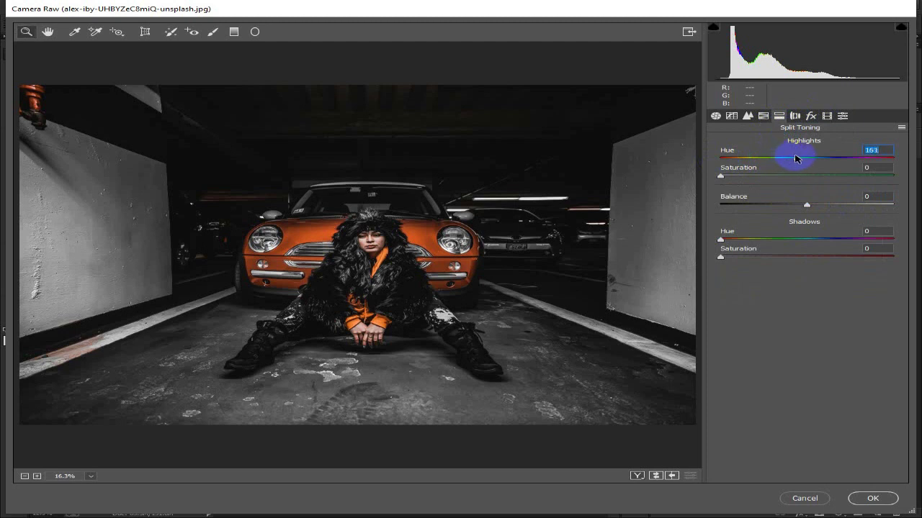
pyautogui.moveTo(796, 159); pyautogui.dragTo(827, 157)
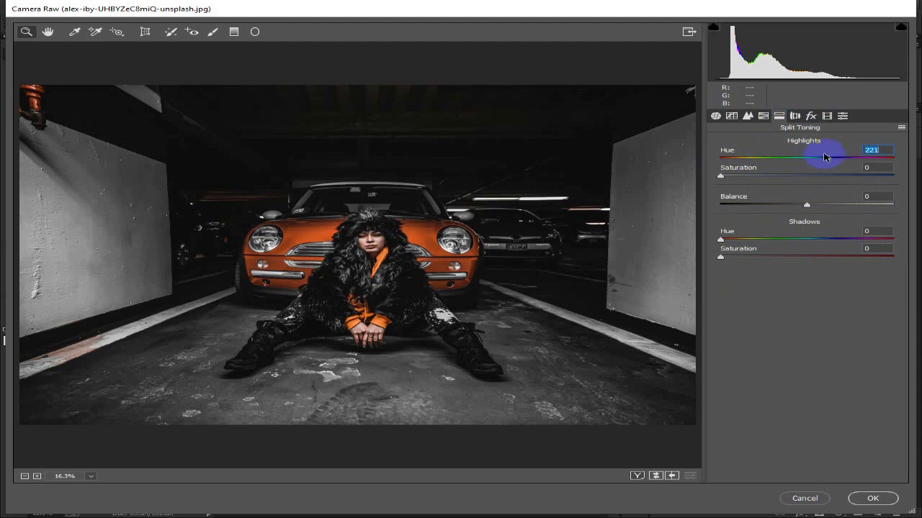
pyautogui.click(881, 150)
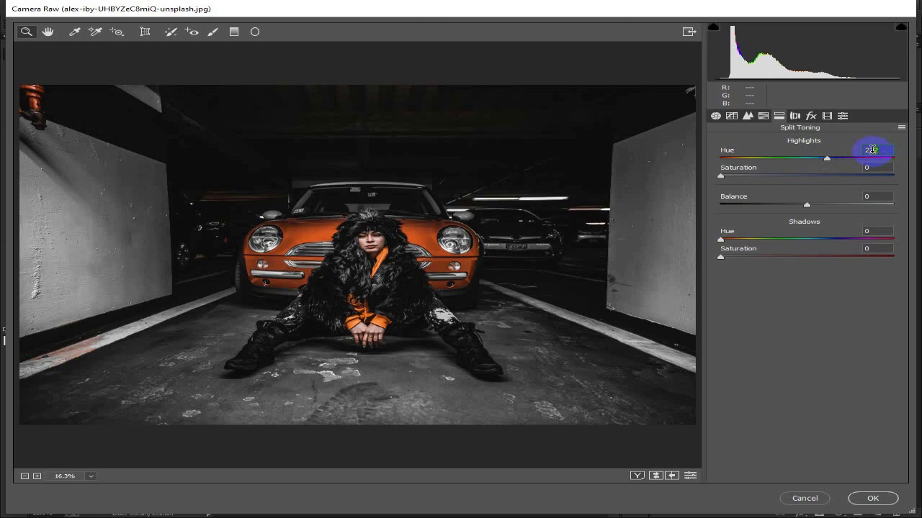
pyautogui.moveTo(883, 150); pyautogui.dragTo(866, 150)
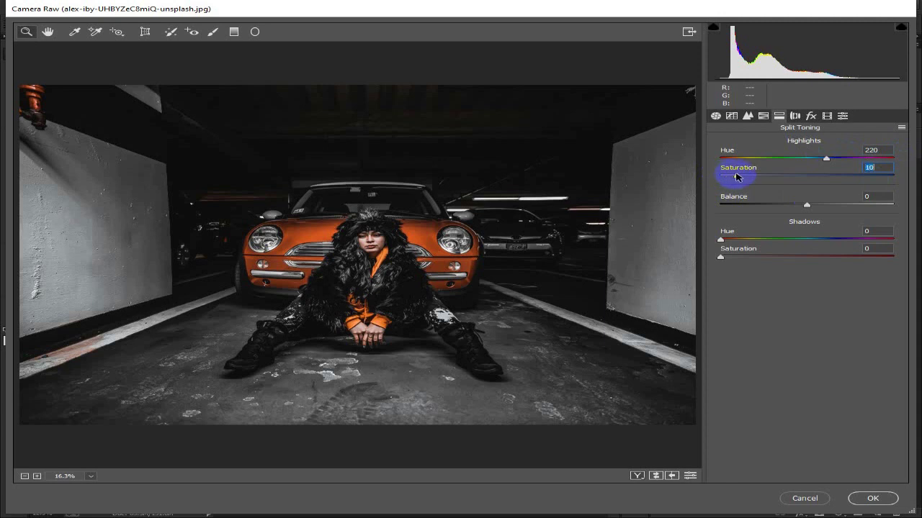
pyautogui.click(811, 117)
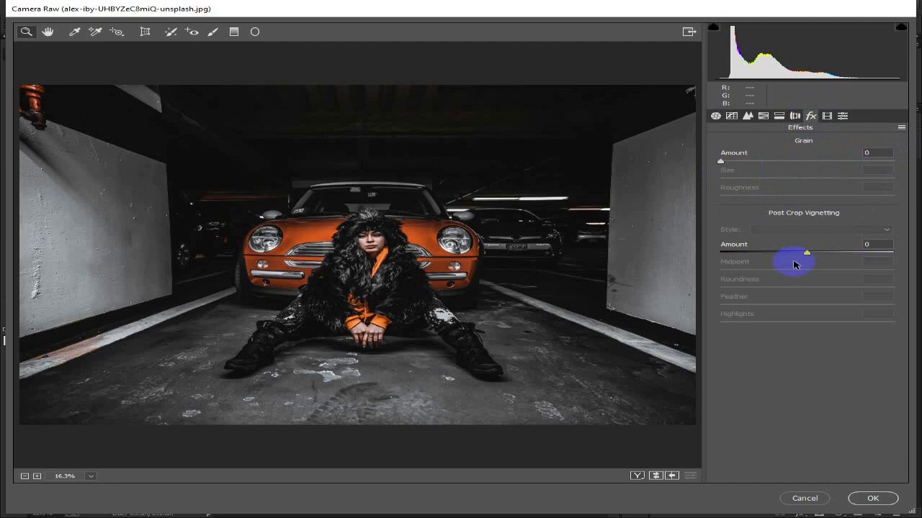
pyautogui.moveTo(799, 253); pyautogui.dragTo(787, 251)
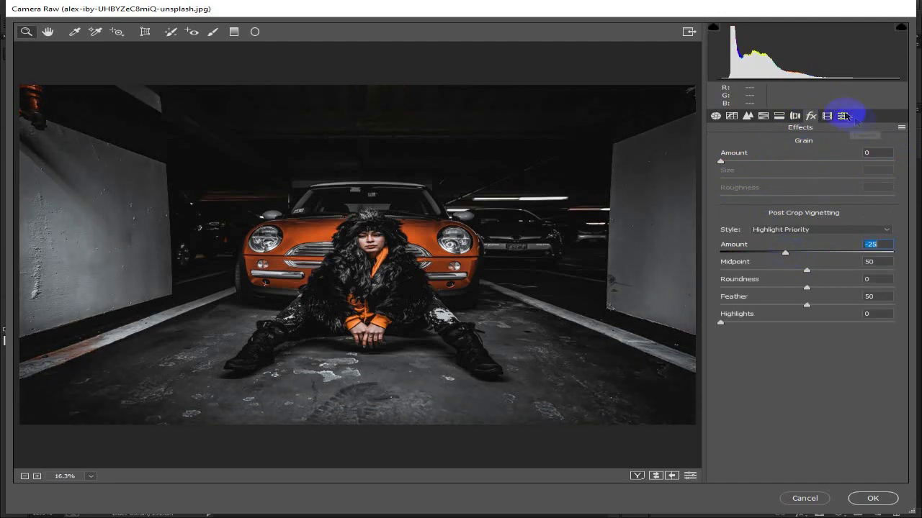
# Step: Set the calibration hues to +100 for Red Primary, +100 for Green Primary and -100 for Blue Primary, and apply the Camera Raw filter
pyautogui.click(827, 117)
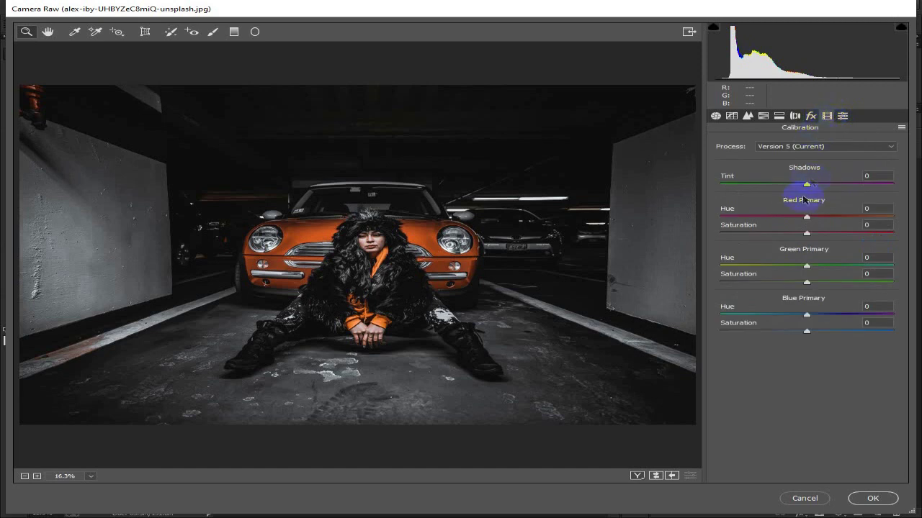
pyautogui.moveTo(807, 217); pyautogui.dragTo(915, 207)
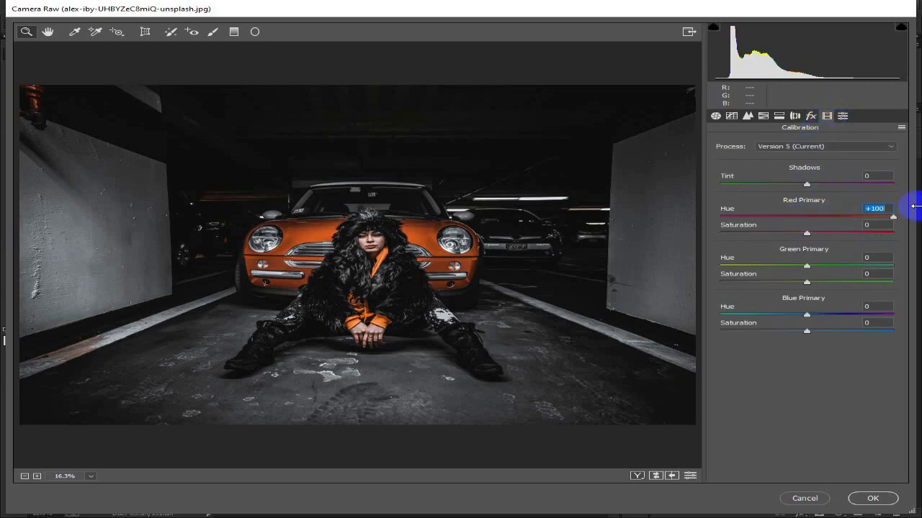
pyautogui.moveTo(805, 269); pyautogui.dragTo(913, 263)
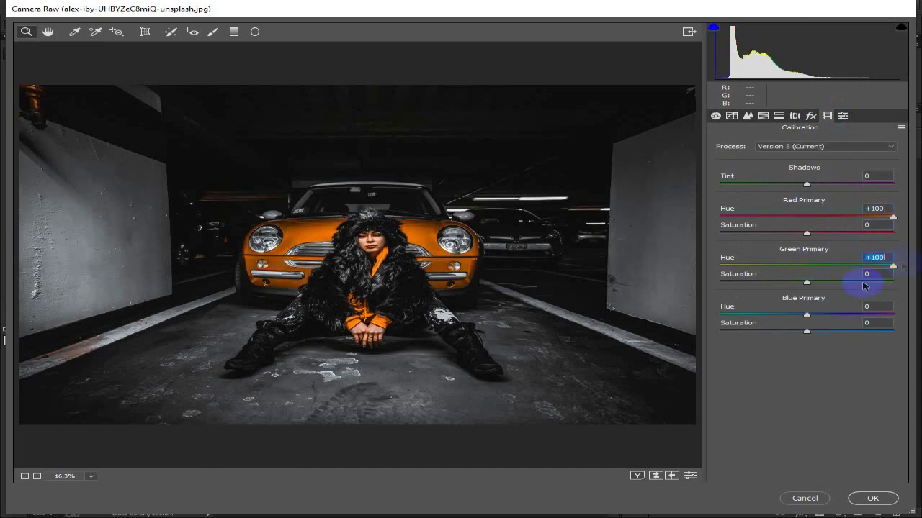
pyautogui.moveTo(807, 316); pyautogui.dragTo(635, 316)
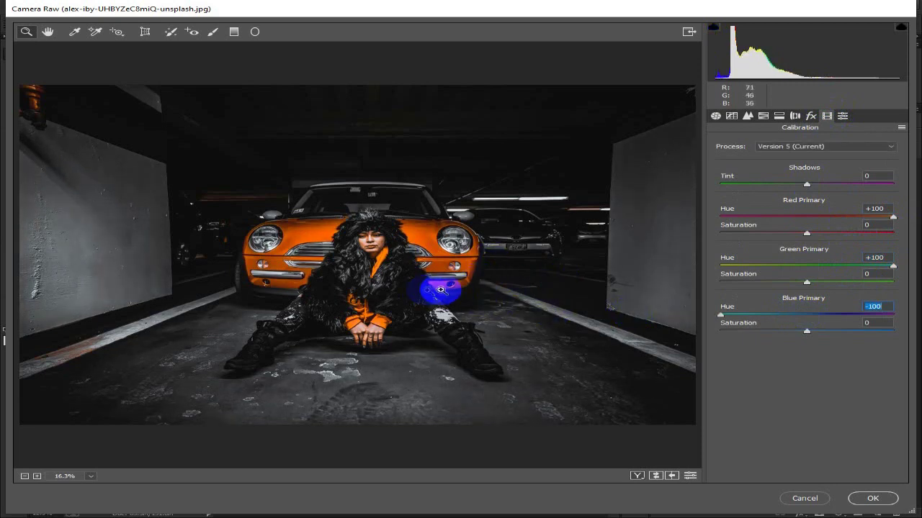
pyautogui.click(884, 500)
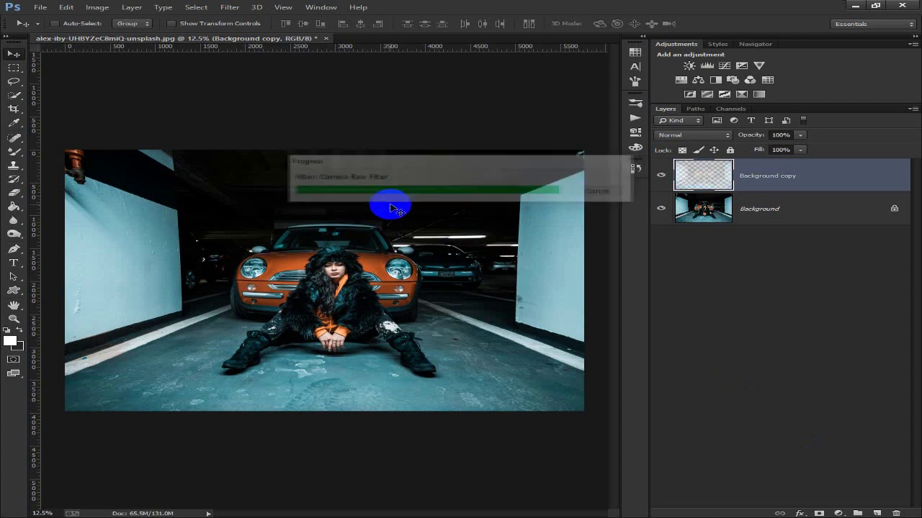
# Step: Compare the graded Background copy with the original image by switching the layer's visibility off and on
pyautogui.hotkey('ctrl', '+')
pyautogui.hotkey('ctrl', '+')
pyautogui.click(656, 173)
pyautogui.click(654, 173)
pyautogui.click(653, 173)
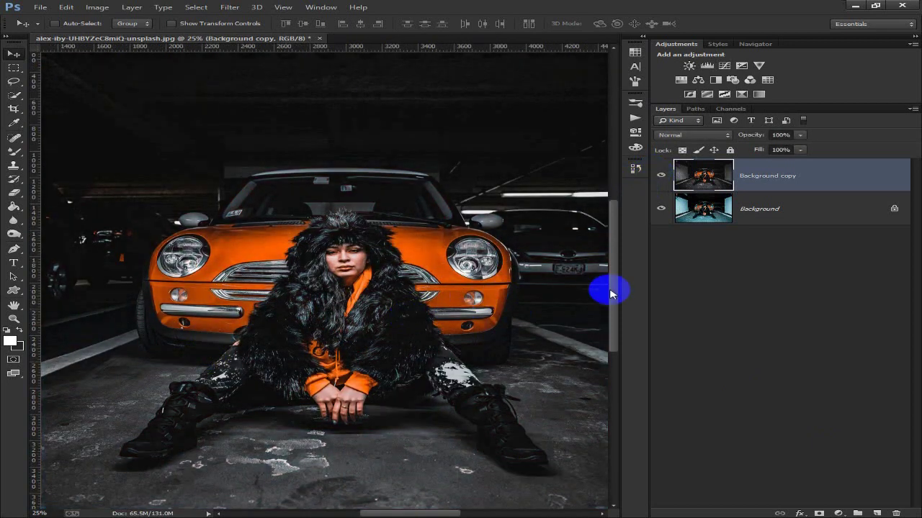
# Step: Delete the graded Background copy layer so only the original Background remains
pyautogui.hotkey('ctrl', '-')
pyautogui.hotkey('ctrl', '-')
pyautogui.press('Delete')
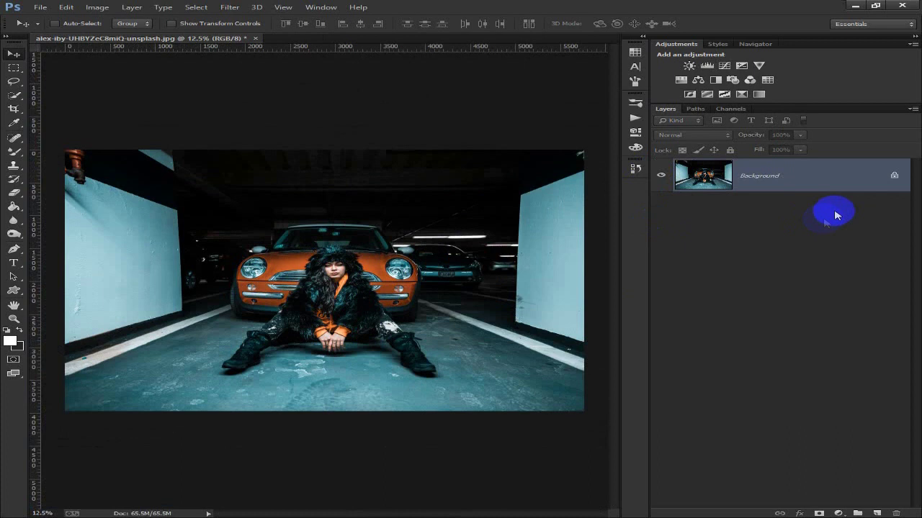
# Step: Duplicate the original Background layer and start the Camera Raw Filter on the copy
pyautogui.moveTo(861, 182); pyautogui.dragTo(876, 513)
pyautogui.click(230, 7)
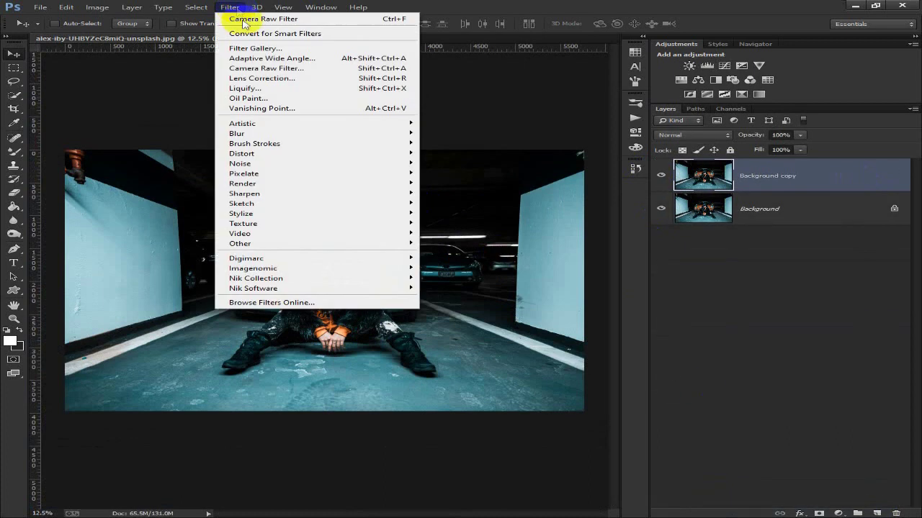
pyautogui.click(339, 68)
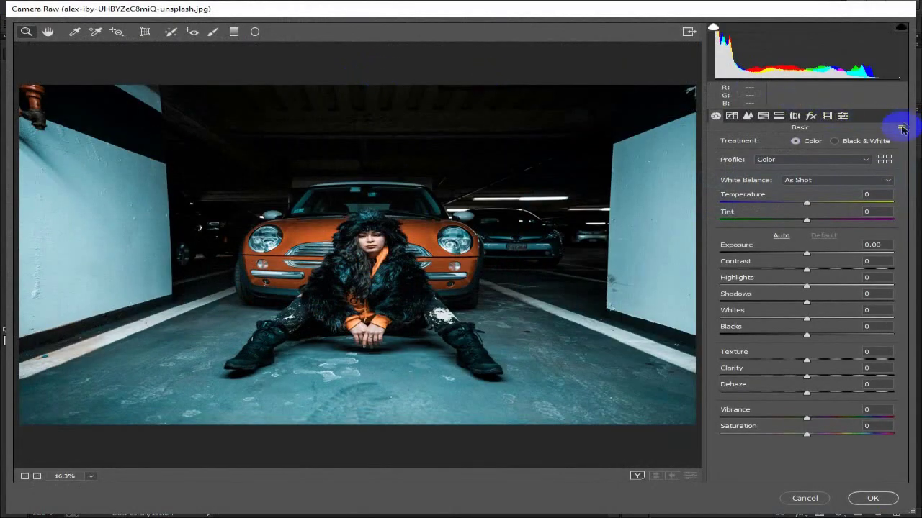
# Step: Load the "اسود & برتقالي" .xmp settings file from New folder (4) on the Desktop and apply the Camera Raw filter
pyautogui.click(901, 128)
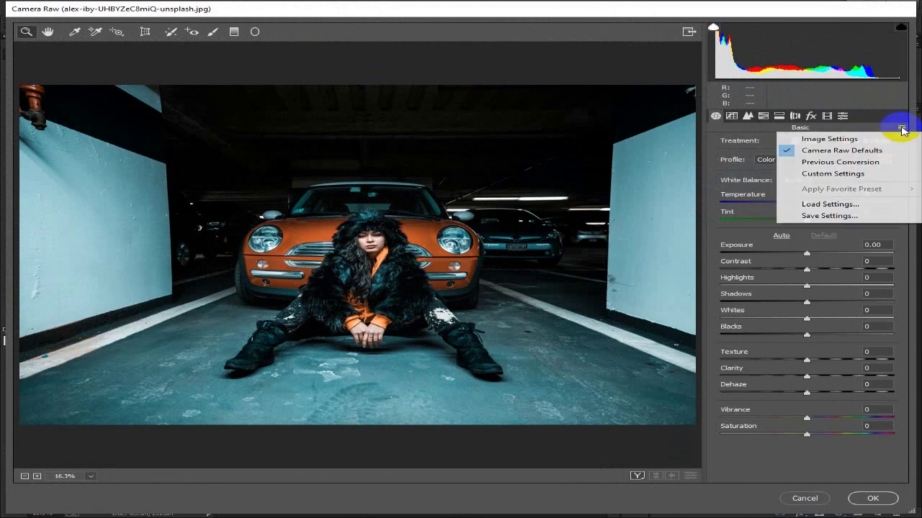
pyautogui.click(853, 206)
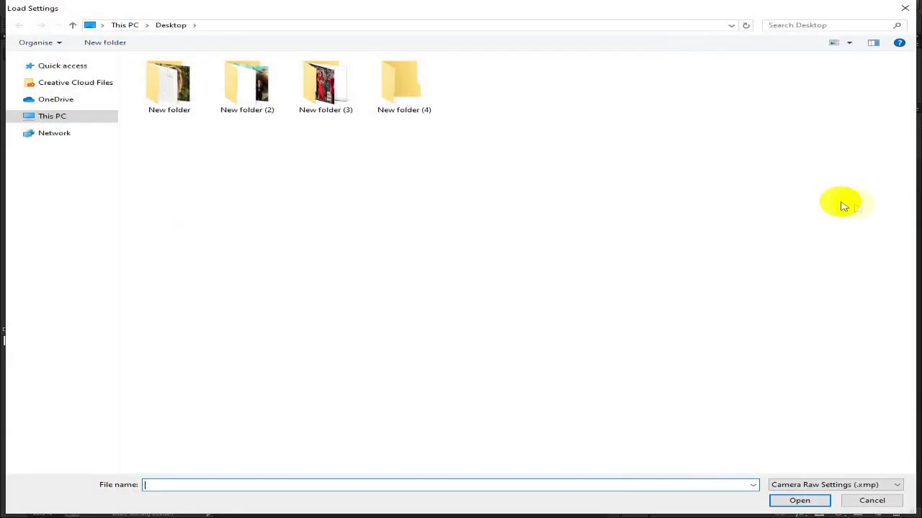
pyautogui.doubleClick(380, 87)
pyautogui.click(186, 103)
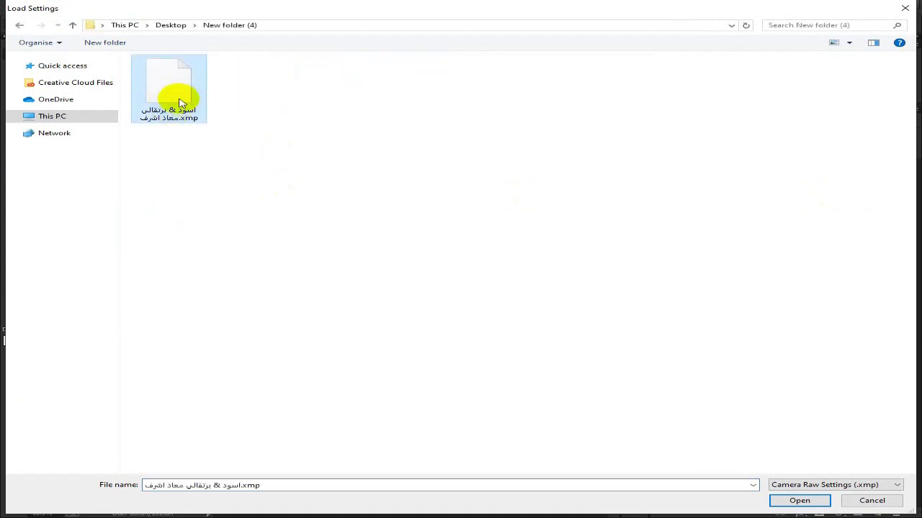
pyautogui.doubleClick(181, 100)
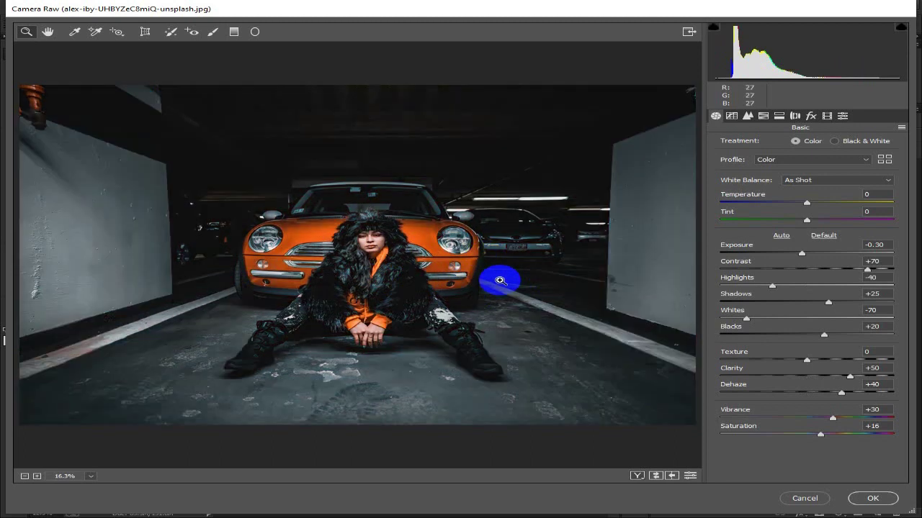
pyautogui.click(873, 499)
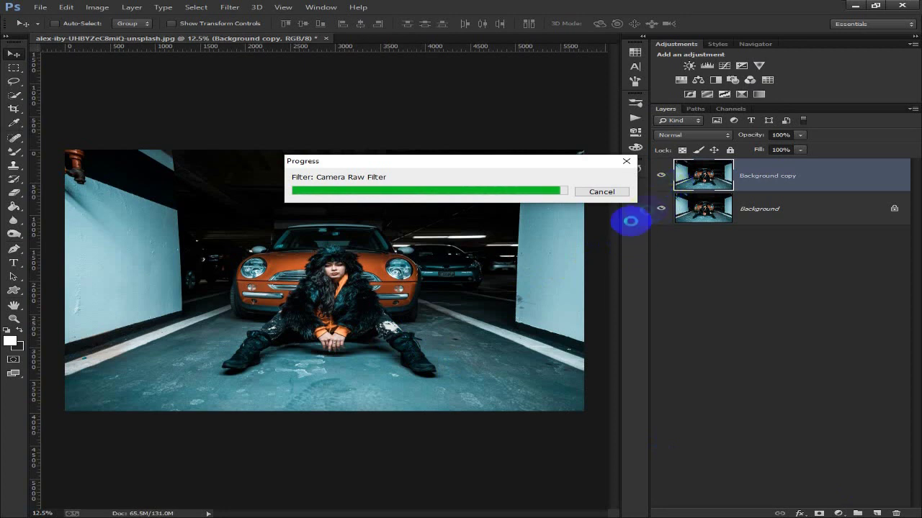
# Step: Check the preset grade against the original photo by toggling the visibility of the Background copy layer
pyautogui.click(659, 180)
pyautogui.click(660, 181)
pyautogui.click(660, 181)
pyautogui.click(659, 181)
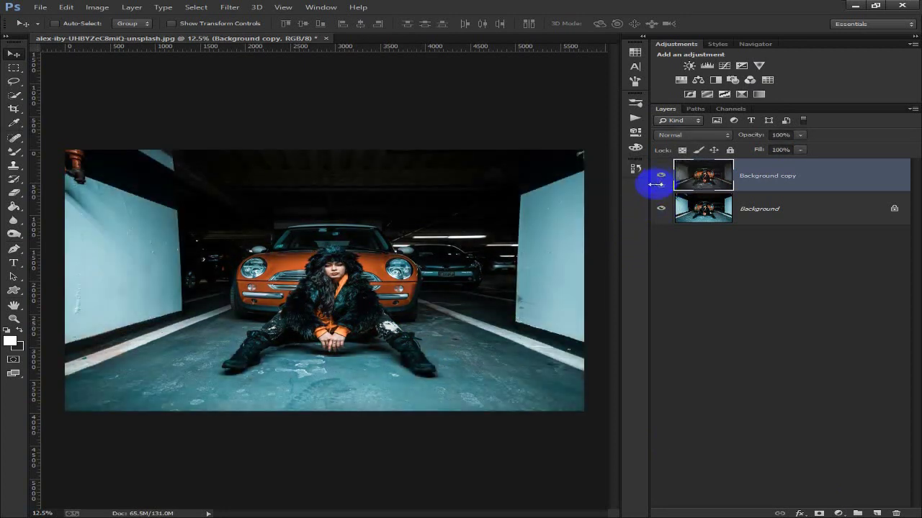
pyautogui.click(659, 181)
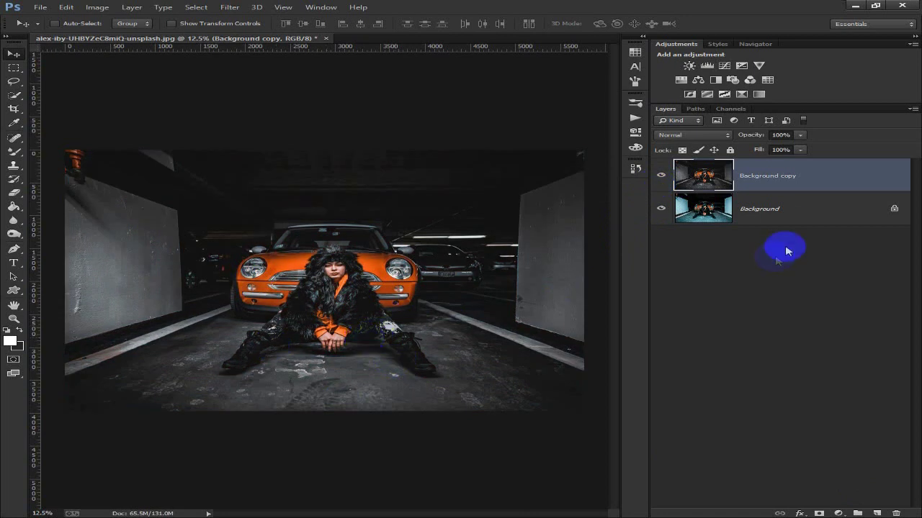
# Step: Merge the Background copy and Background layers into a single layer
pyautogui.keyDown('ctrl'); pyautogui.click(785, 210); pyautogui.keyUp('ctrl')
pyautogui.rightClick(804, 185)
pyautogui.click(683, 351)
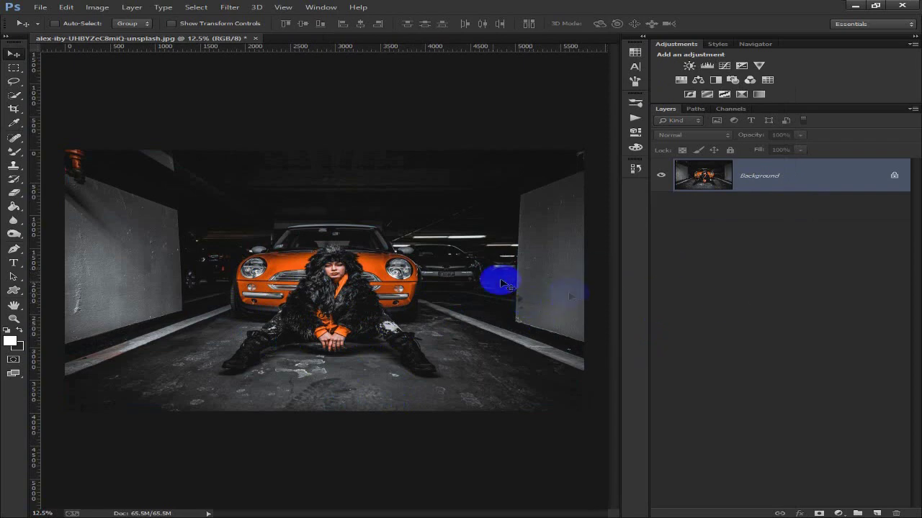